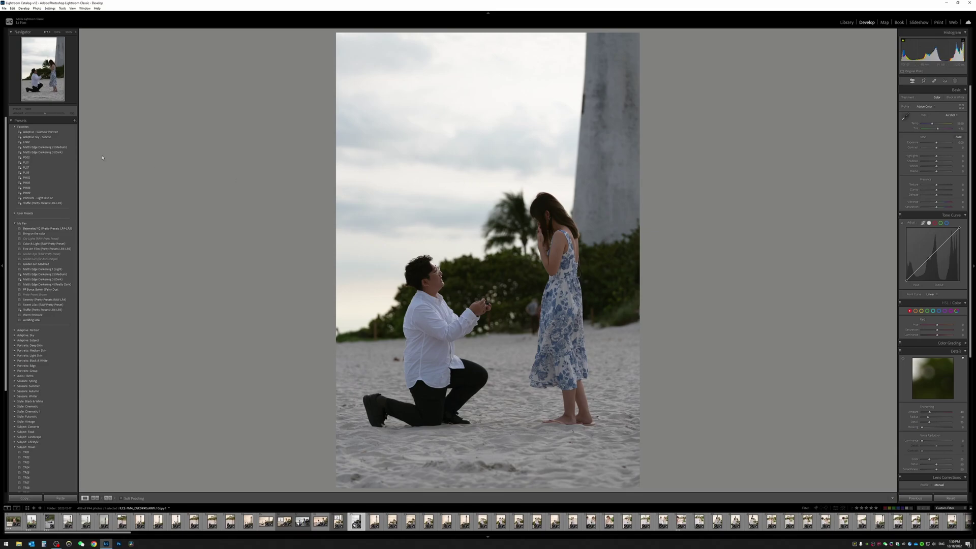
Compare the edited beach proposal photo with its before view and the unedited virtual copy beside it.
key("backslash")
key("backslash")
key("backslash")
key("backslash")
key("Left")
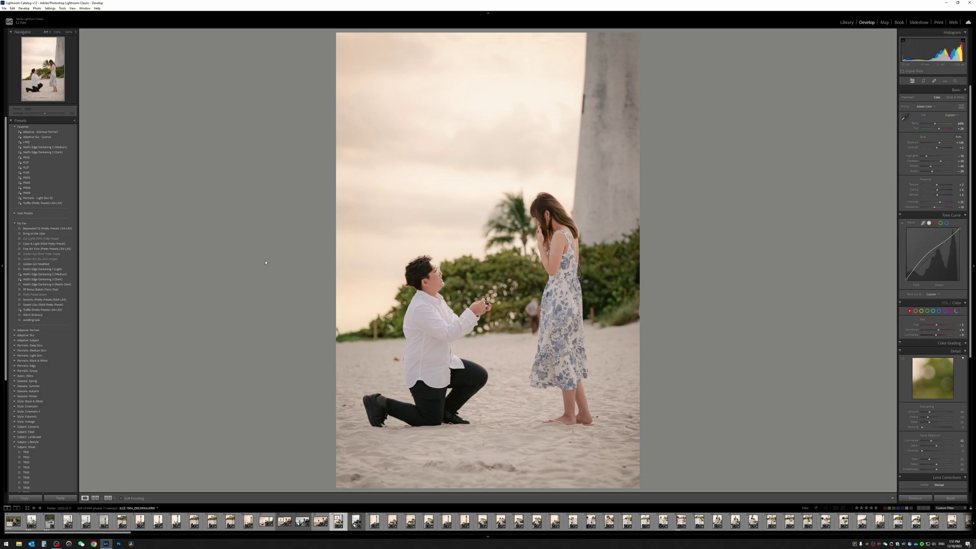
key("Right")
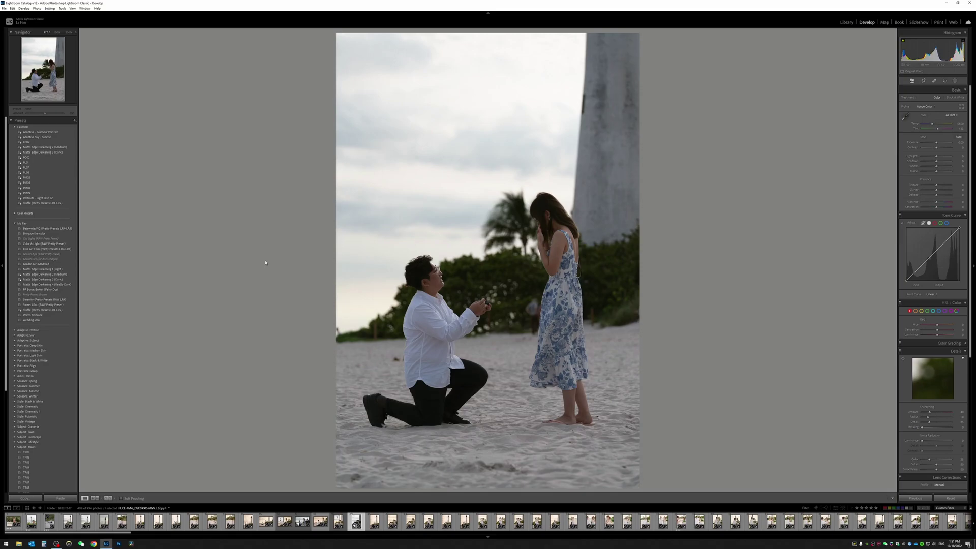
key("Left")
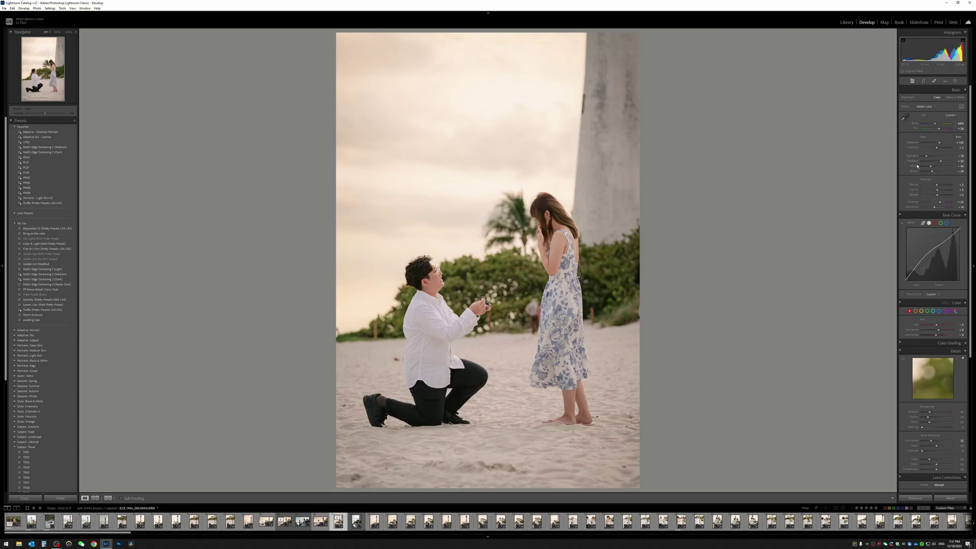
Fine-tune the tone and temperature of the edited proposal photo, checking it against the unedited virtual copy.
left_click_drag(939, 163, 934, 125)
left_click(357, 521)
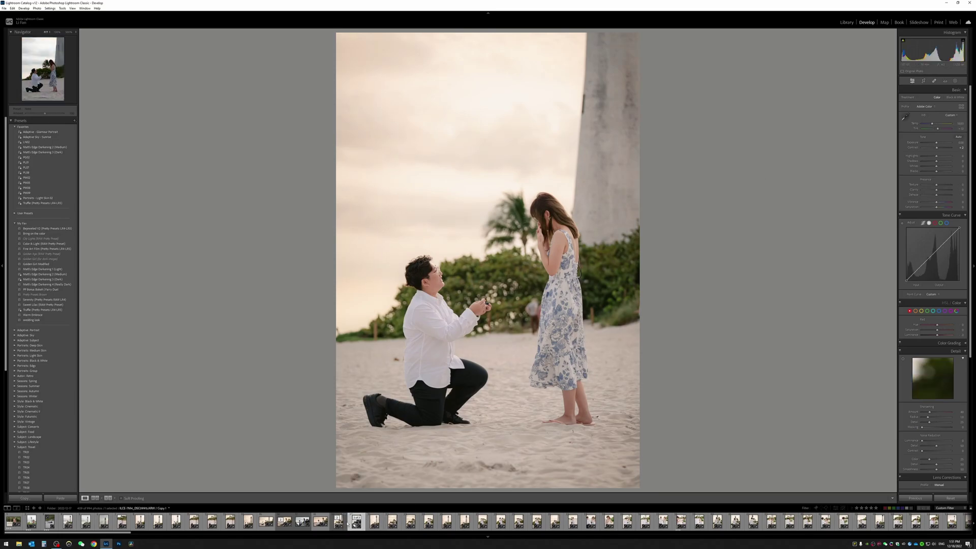
left_click(339, 521)
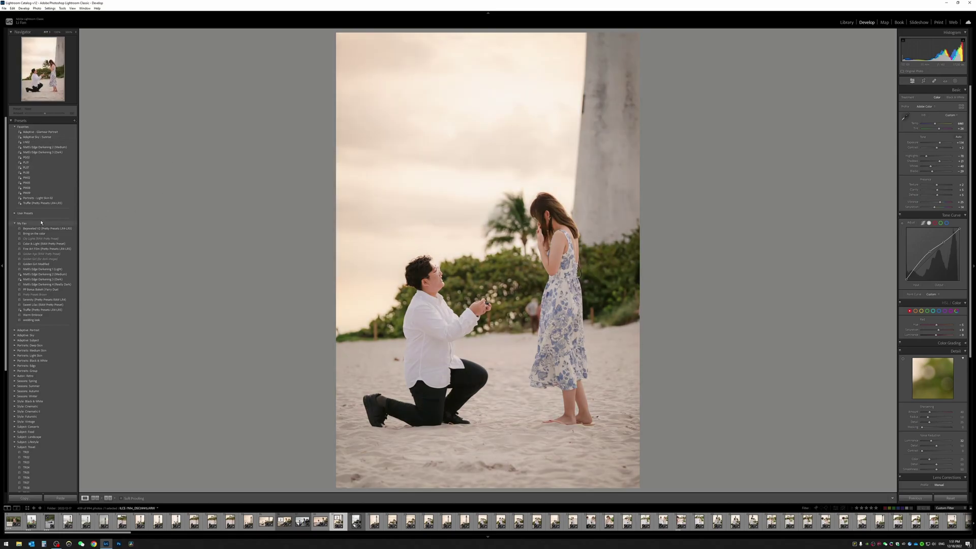
Look through the preset groups, collapse Subject: Travel and expand Adaptive: Sky.
scroll(41, 222, "down", 3)
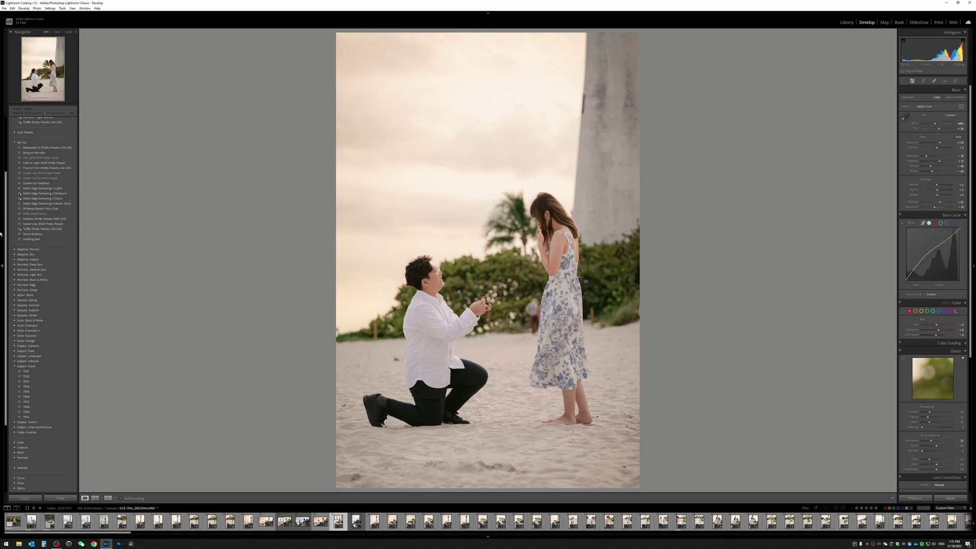
scroll(30, 213, "up", 3)
left_click(26, 173)
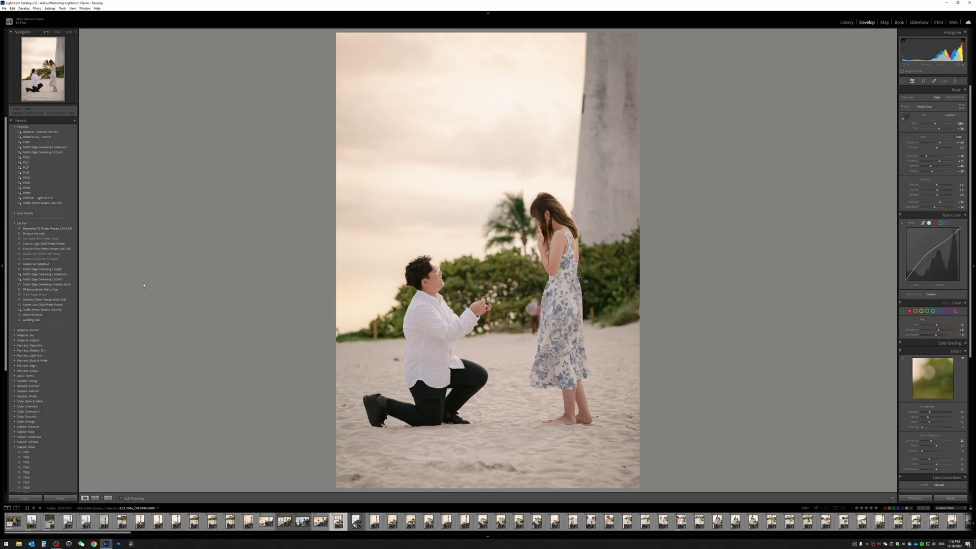
scroll(30, 329, "down", 2)
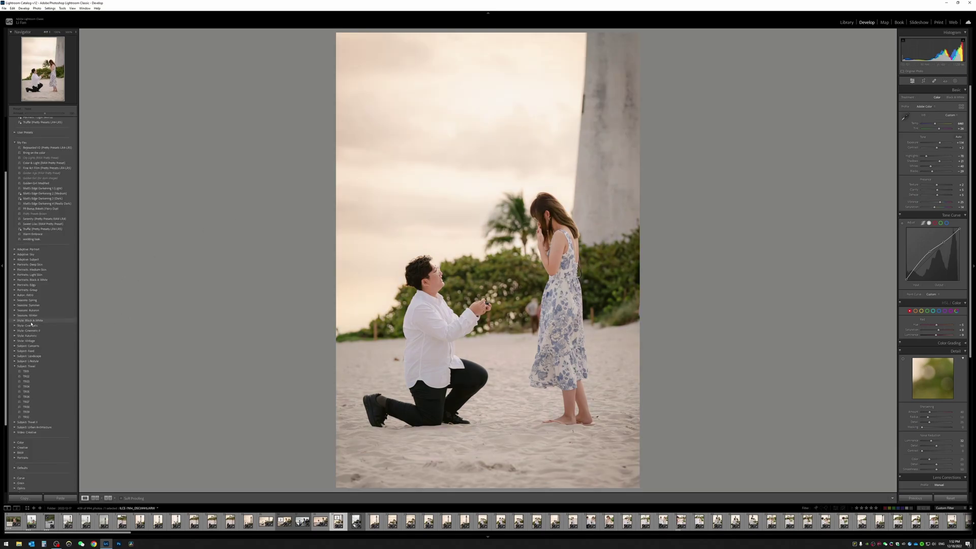
scroll(30, 329, "down", 1)
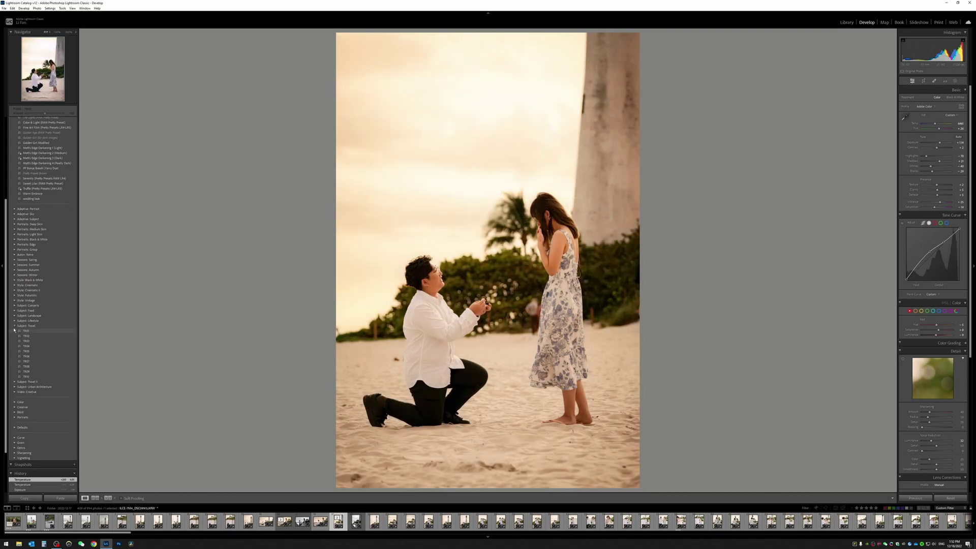
left_click(15, 325)
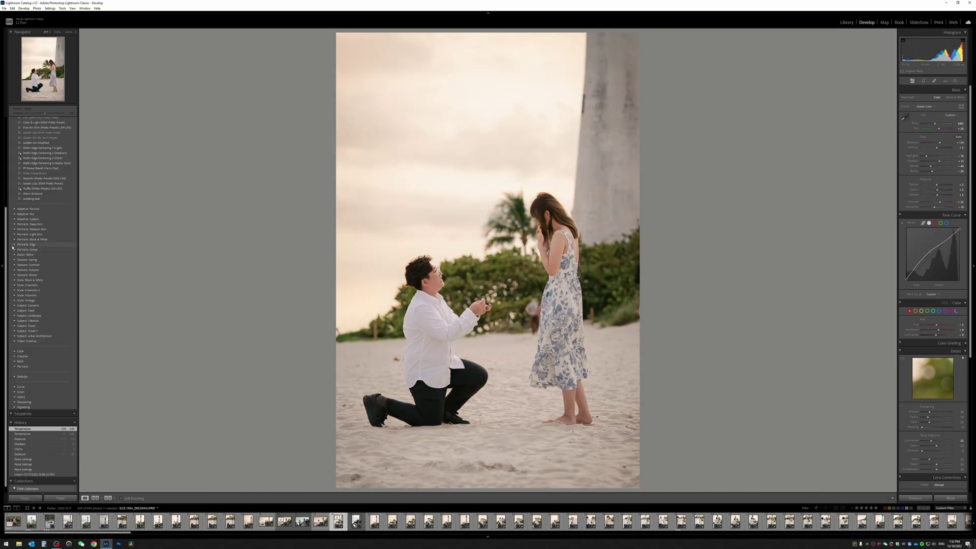
left_click(14, 215)
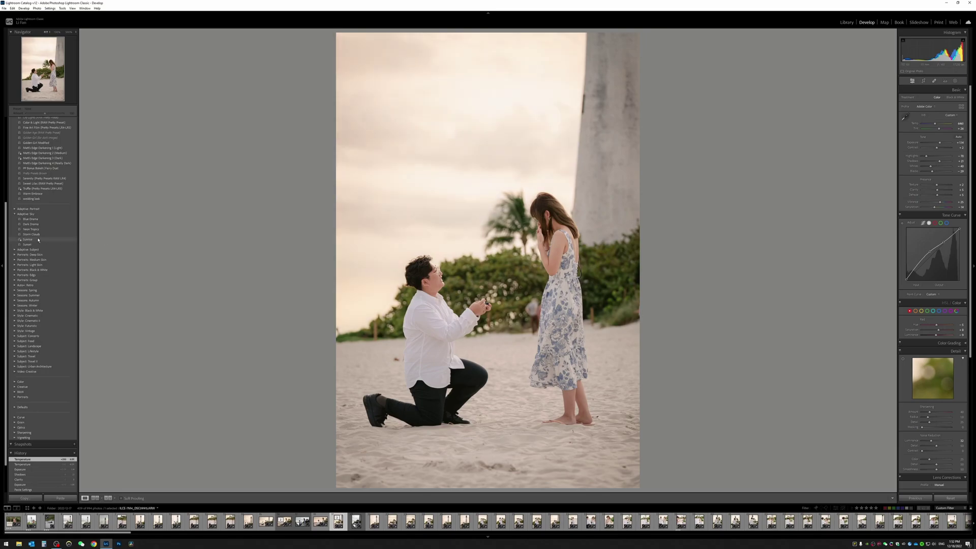
On the virtual copy with reset settings, apply the Adaptive: Sky Sunrise preset and increase its amount.
key("ctrl+apostrophe")
key("ctrl+shift+r")
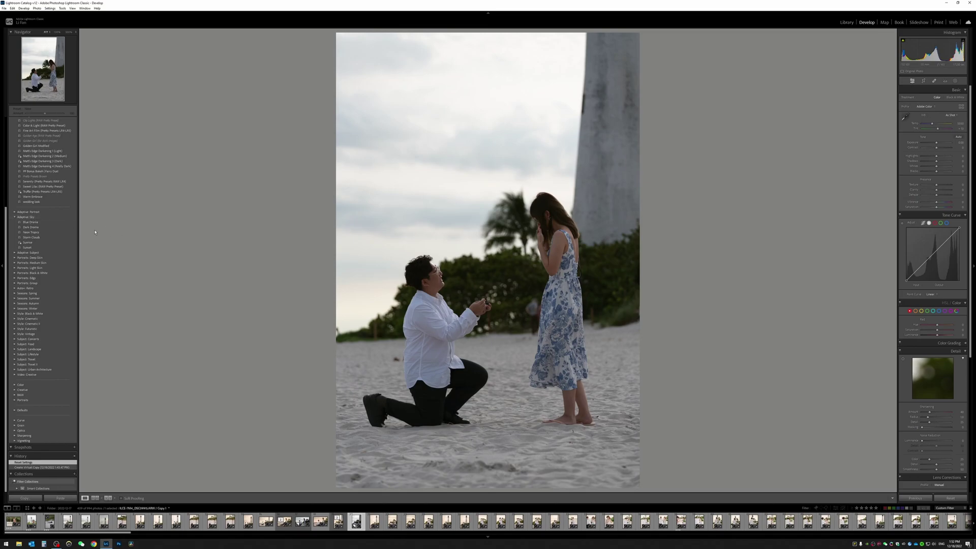
left_click(37, 243)
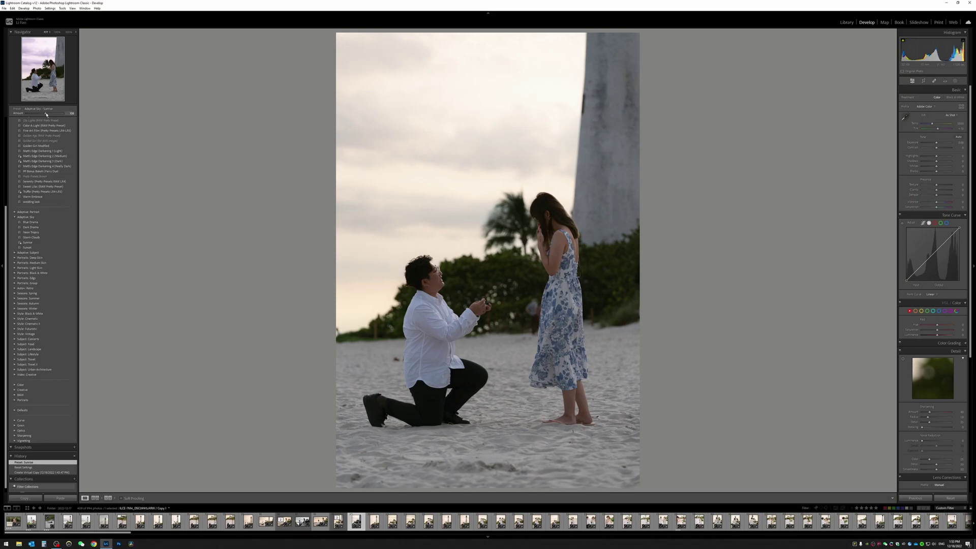
left_click_drag(47, 114, 55, 114)
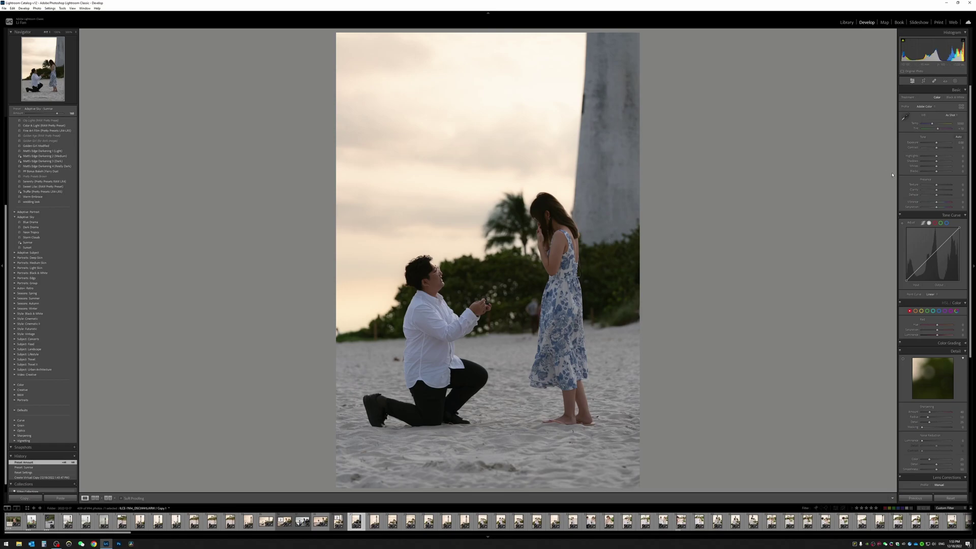
Lift the photo's shadows considerably and add luminance noise reduction, inspecting the couple at full magnification.
left_click(943, 162)
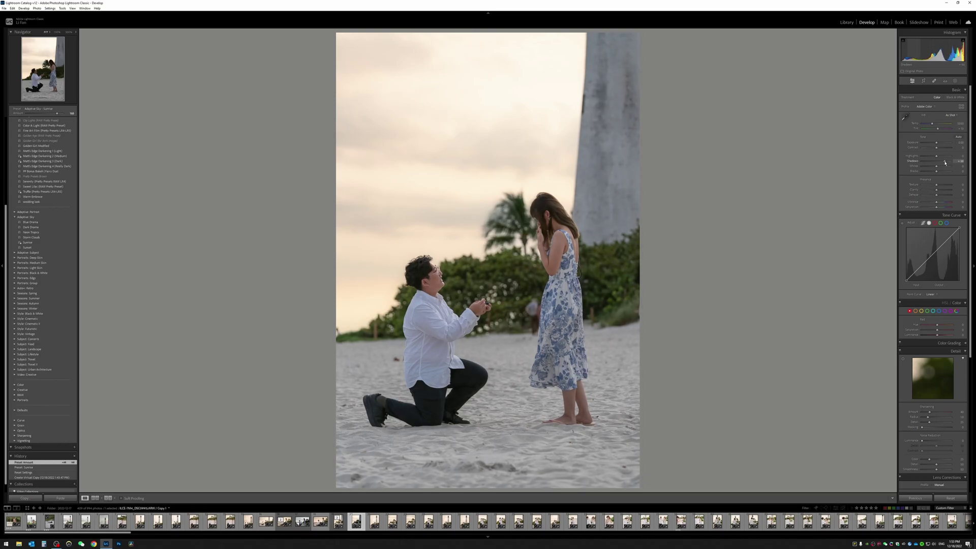
left_click(447, 284)
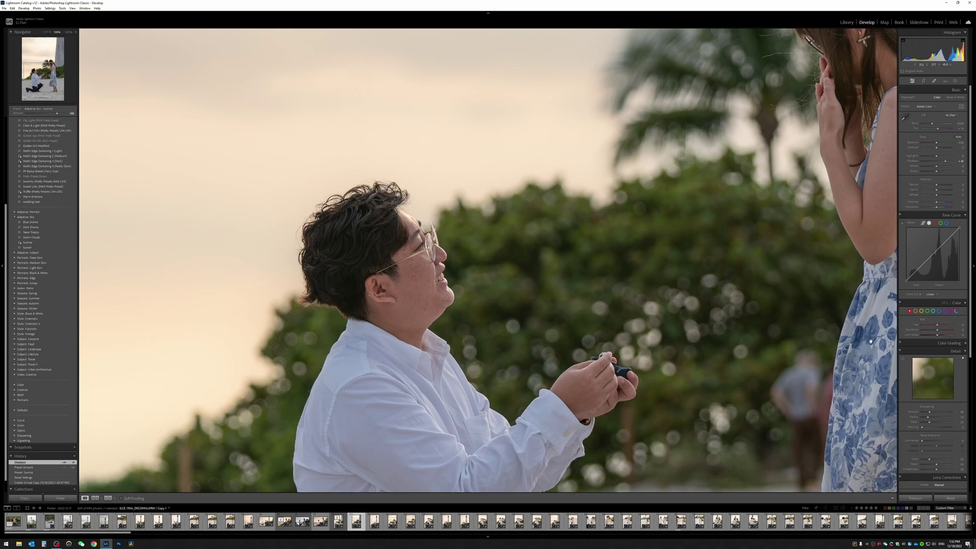
scroll(910, 323, "down", 5)
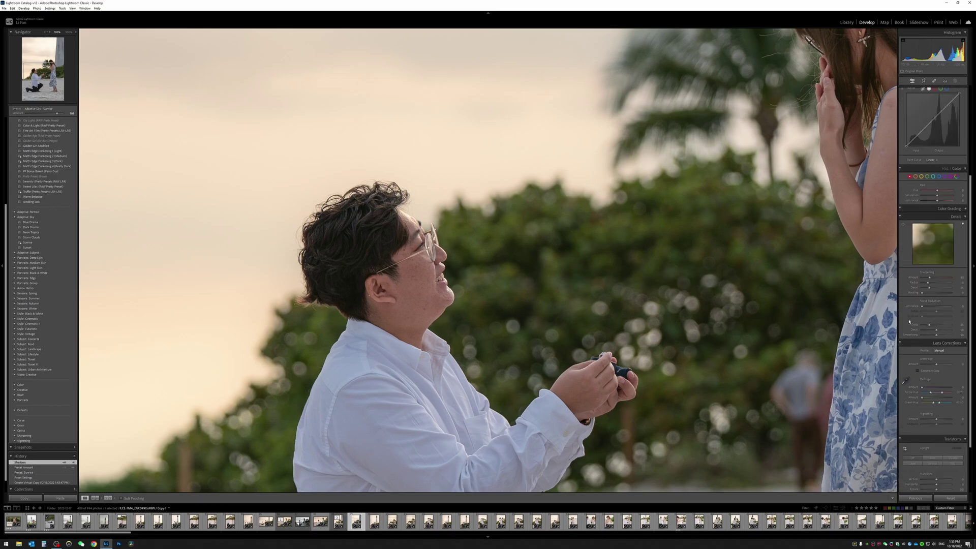
left_click(933, 307)
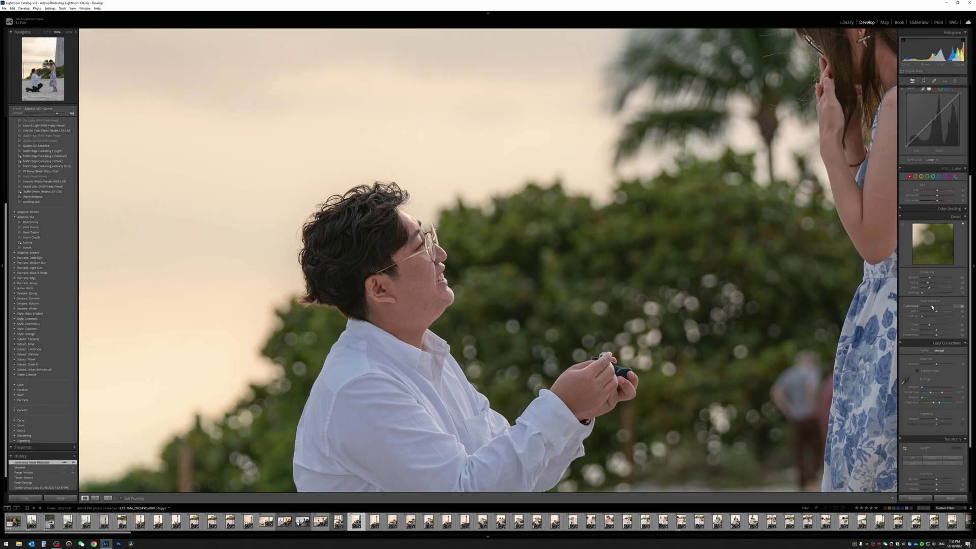
left_click_drag(933, 307, 936, 308)
left_click_drag(834, 163, 777, 243)
left_click_drag(465, 360, 418, 324)
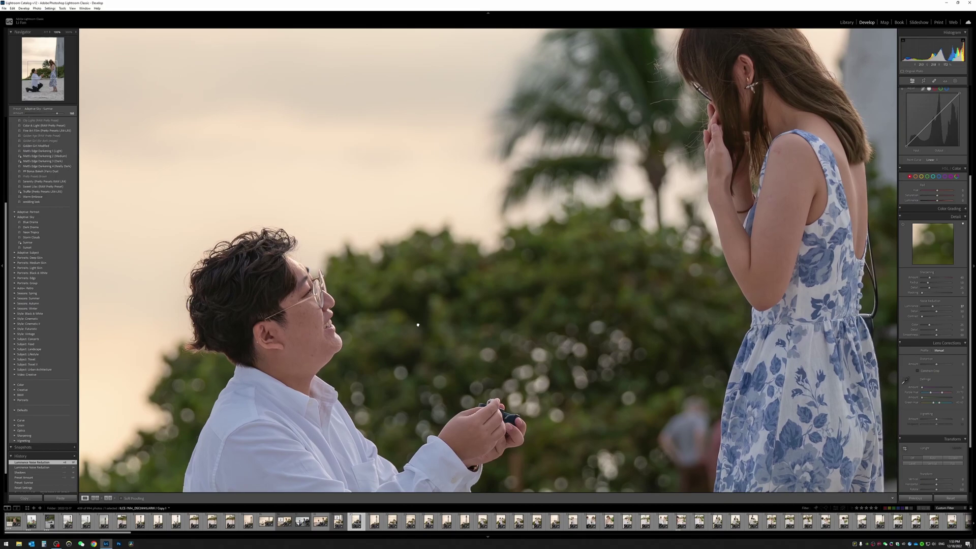
left_click_drag(627, 260, 618, 291)
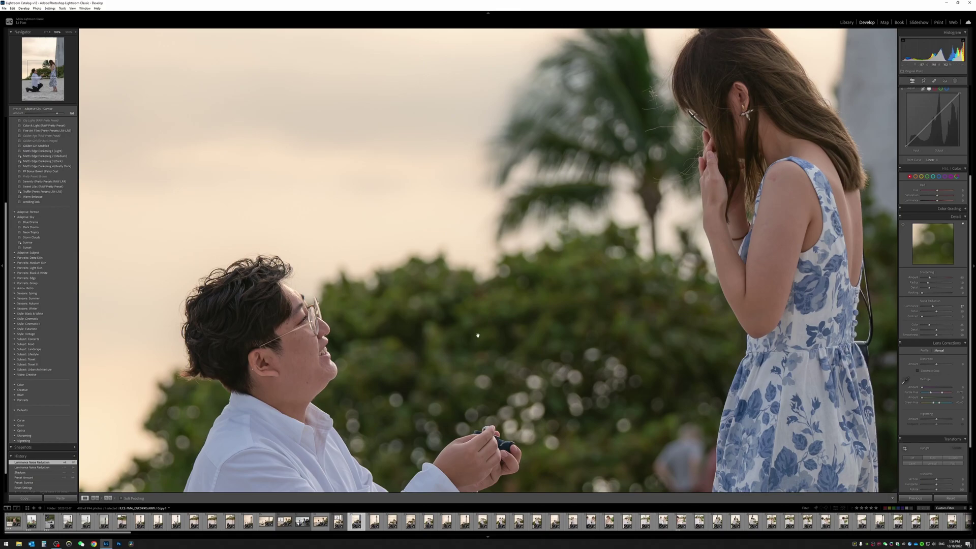
Increase the sharpening amount slightly and check the kneeling man's face in close-up before returning to the whole photo.
left_click(943, 278)
left_click(931, 279)
left_click(931, 279)
left_click_drag(293, 356, 340, 311)
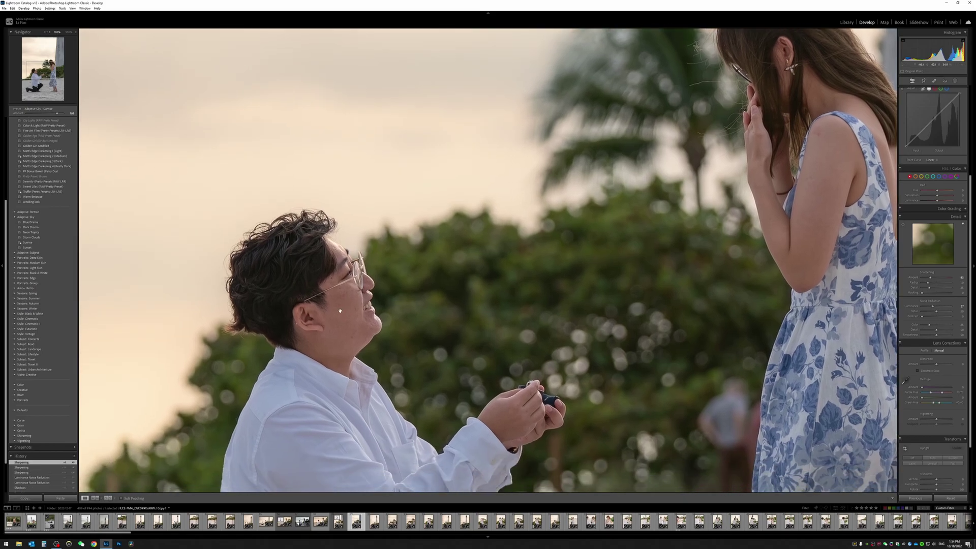
left_click(591, 310)
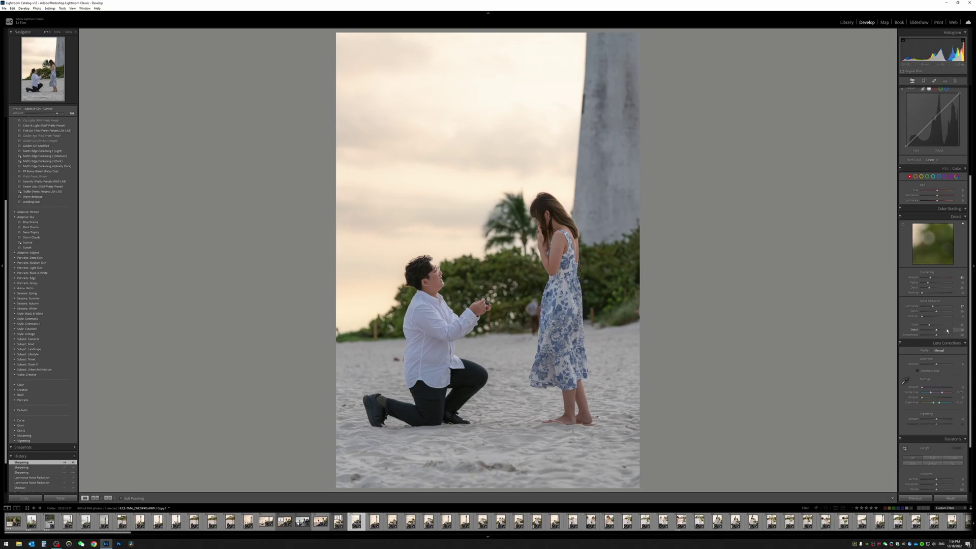
Raise the exposure and contrast and pull the highlights down to -100, trimming the exposure to keep sky detail.
scroll(933, 332, "up", 5)
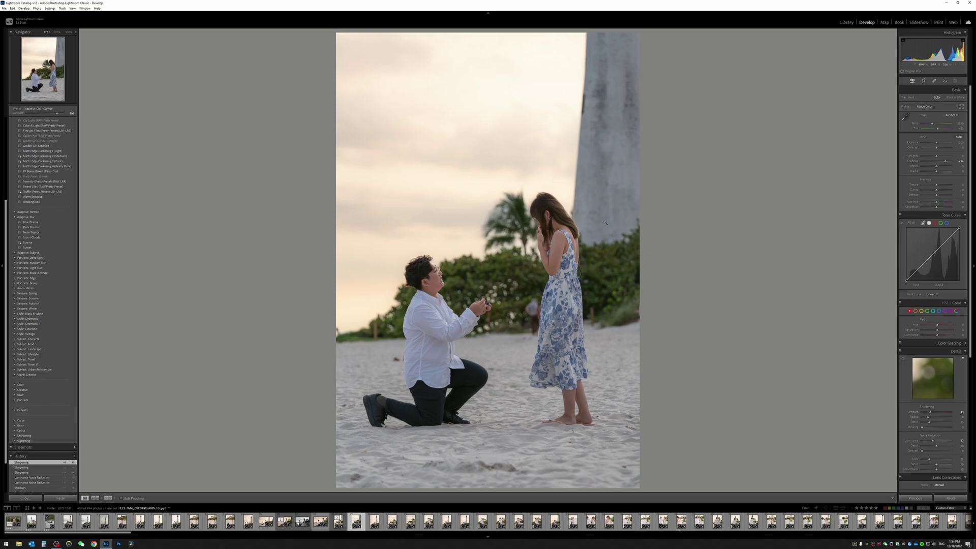
left_click_drag(937, 144, 939, 145)
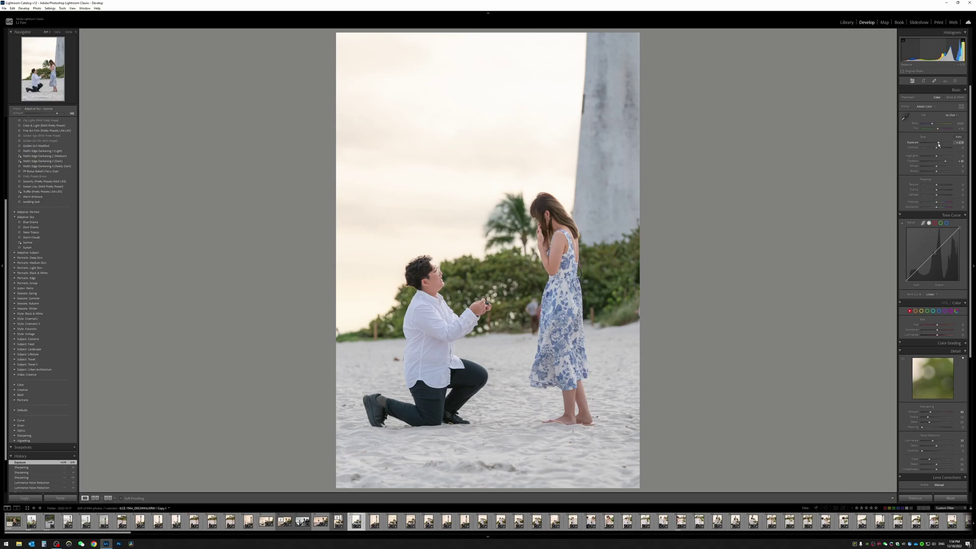
left_click_drag(937, 150, 939, 151)
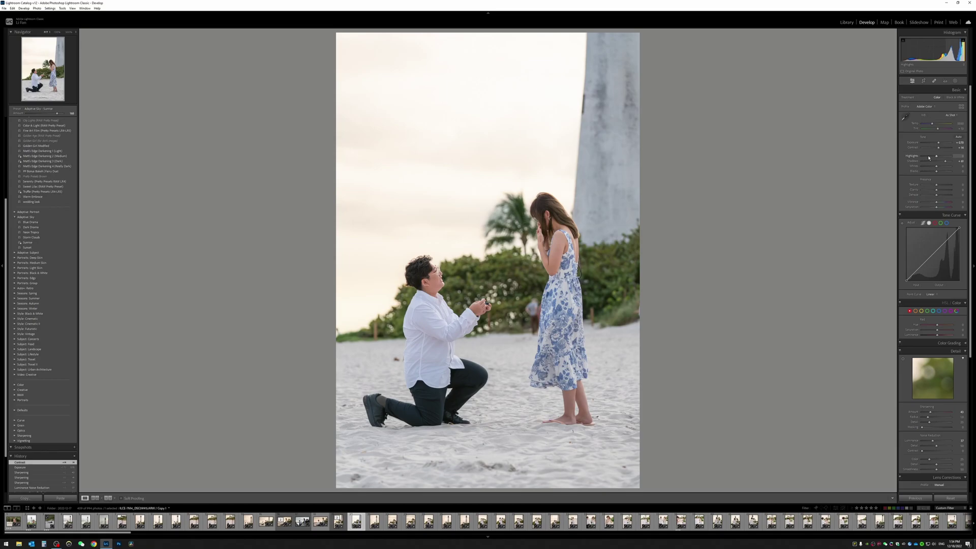
left_click_drag(928, 158, 917, 159)
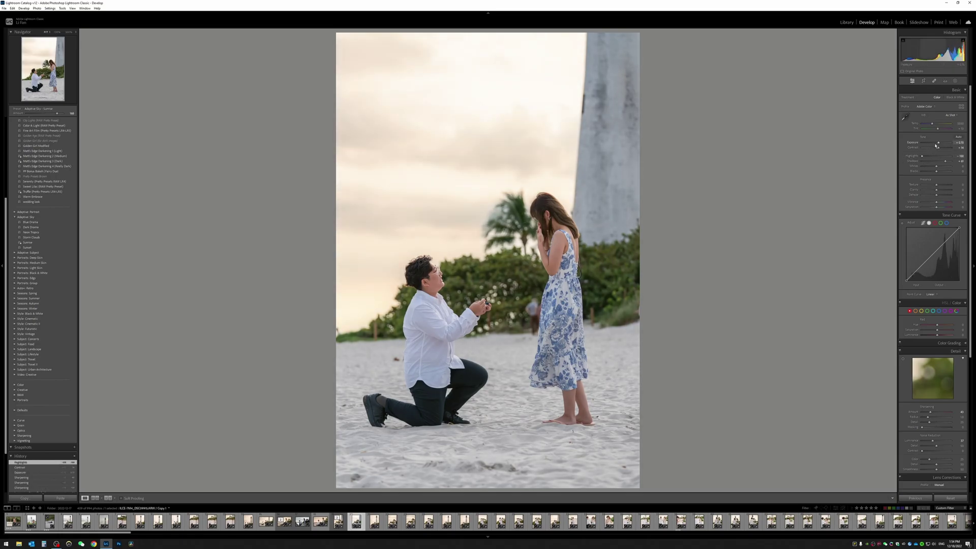
left_click_drag(939, 145, 939, 144)
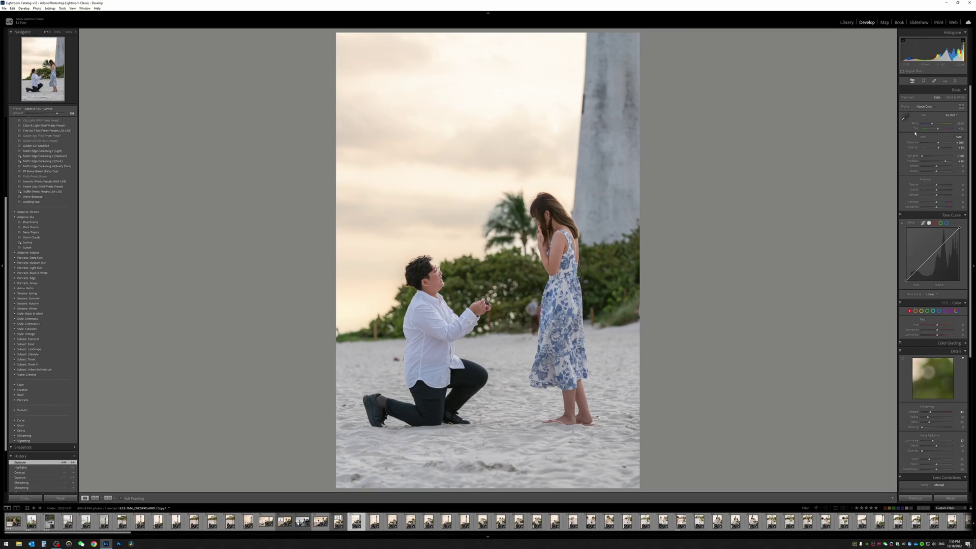
Warm the white balance temperature, readjust highlights and exposure, and lower the whites while raising the blacks.
left_click_drag(932, 124, 933, 125)
left_click_drag(922, 156, 938, 144)
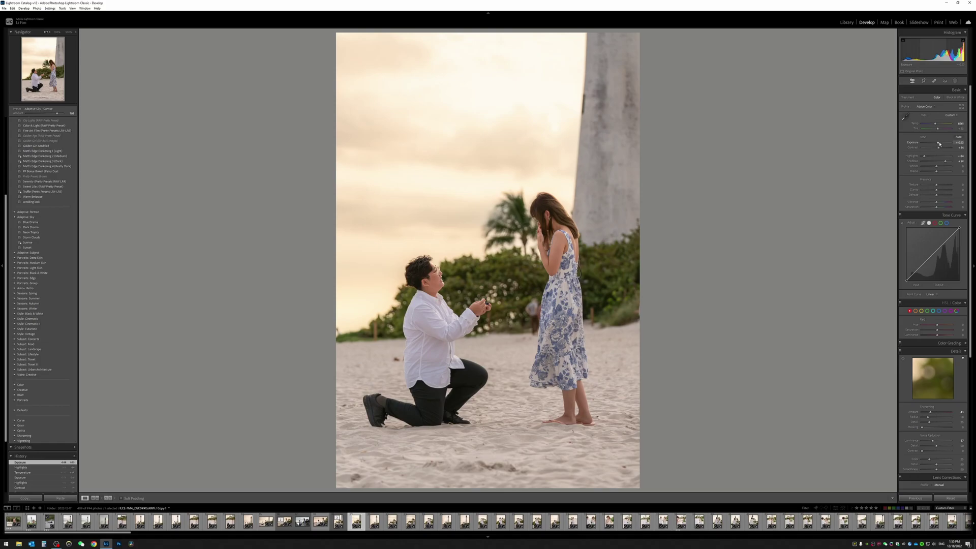
left_click_drag(937, 167, 943, 172)
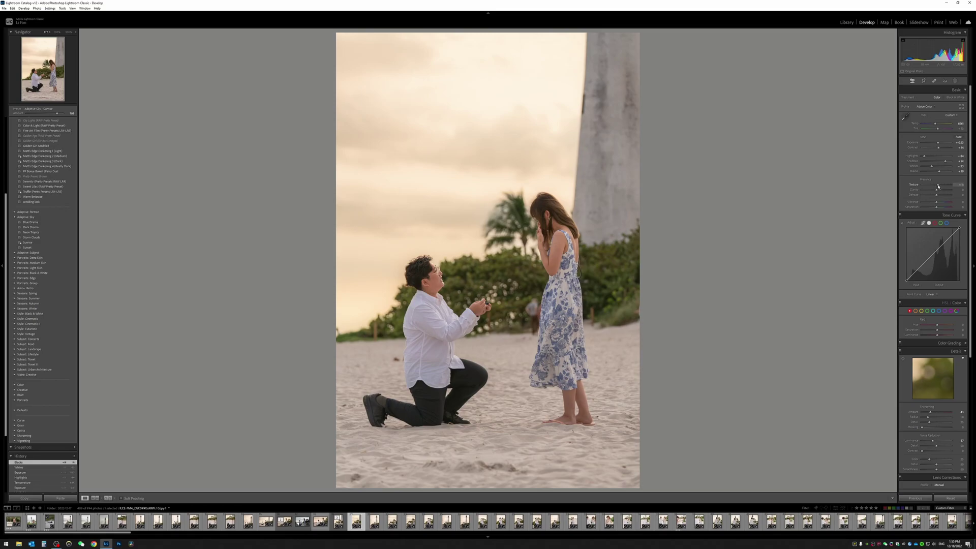
Test stronger texture on the couple in close-up and settle on a texture value just below zero.
left_click_drag(938, 186, 938, 187)
left_click(483, 305)
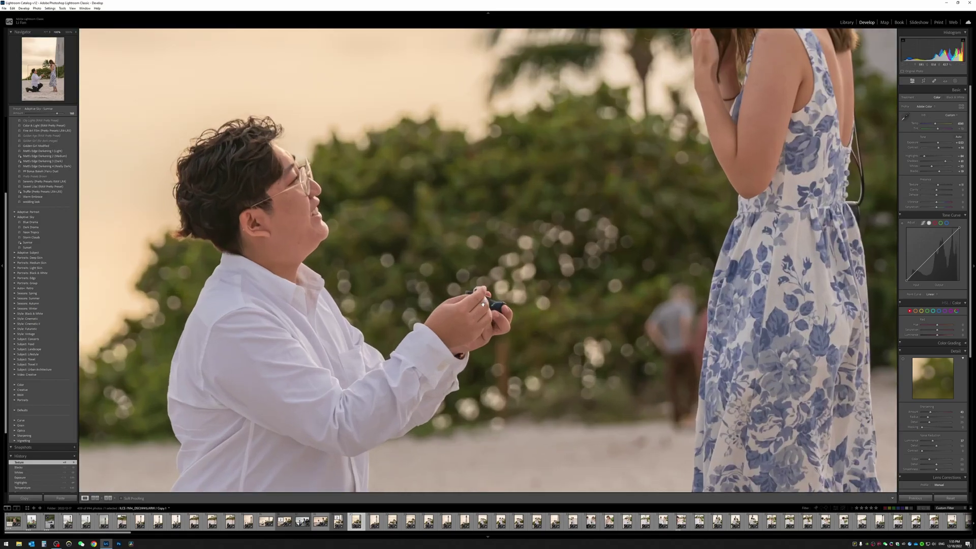
left_click(949, 186)
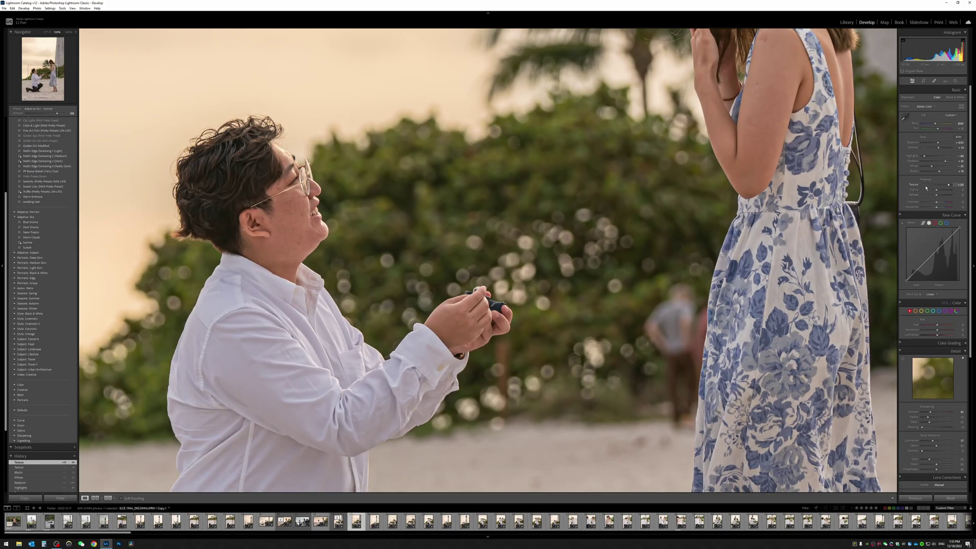
left_click(942, 186)
left_click_drag(937, 185, 936, 186)
Fine-tune the clarity and dehaze amounts, keeping both close to zero for a soft look.
left_click(941, 191)
left_click_drag(941, 191, 936, 191)
left_click(938, 196)
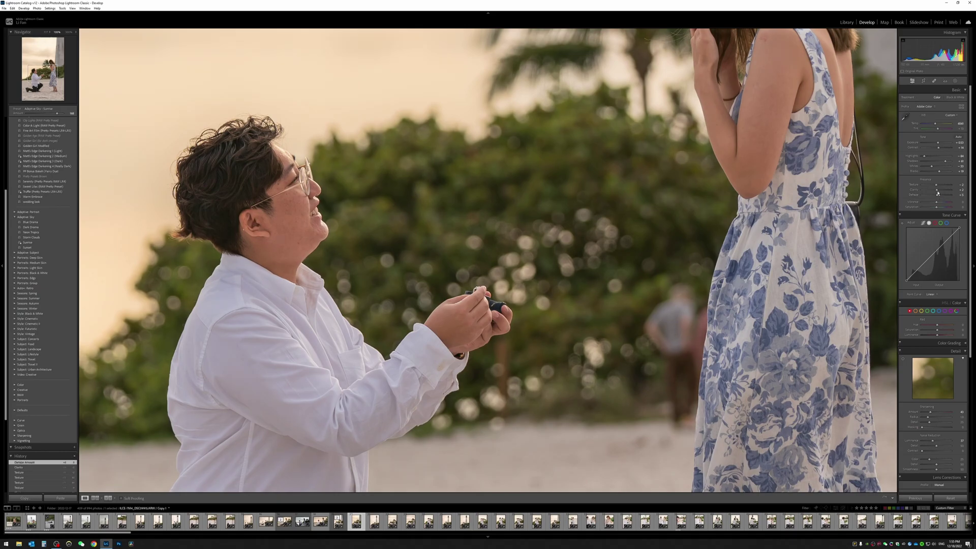
left_click(938, 192)
left_click(937, 192)
left_click_drag(935, 196, 935, 196)
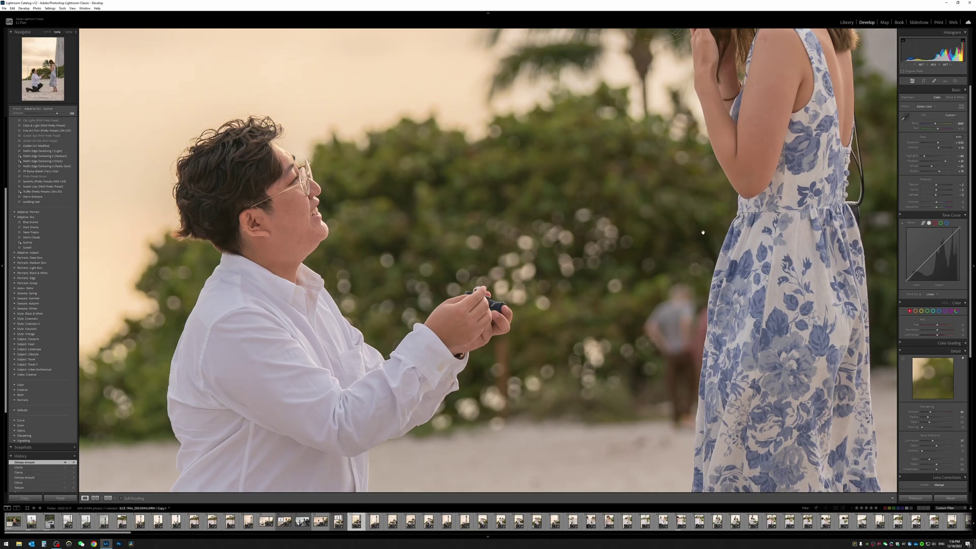
Reduce the contrast and raise the exposure a little while viewing the whole photo.
left_click(653, 248)
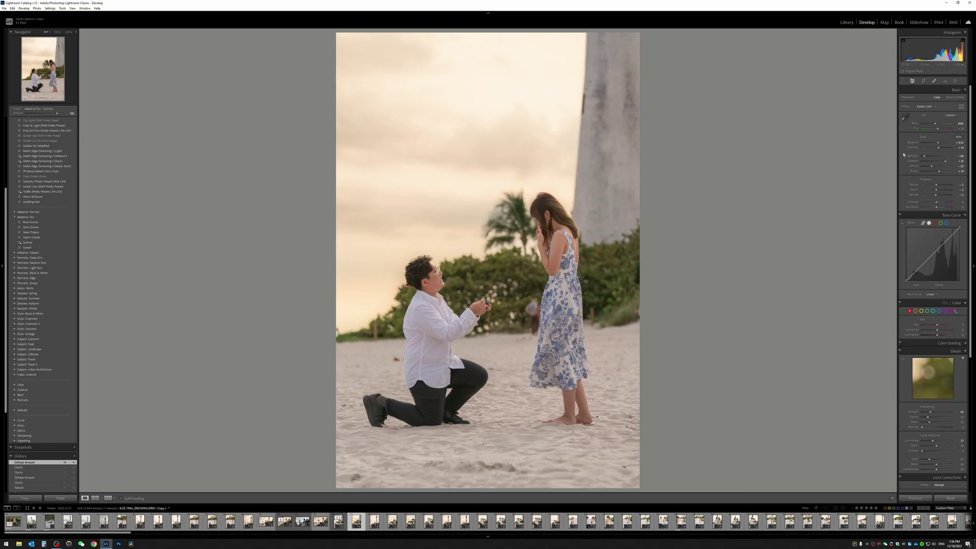
left_click_drag(939, 149, 939, 144)
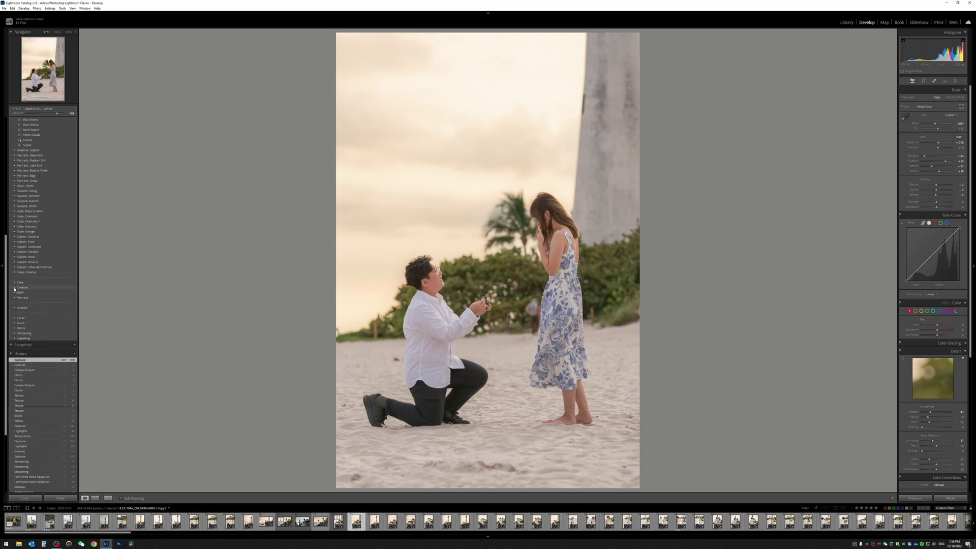
Browse the built-in preset groups and preview the Vignetting presets on the photo.
left_click(15, 287)
left_click(14, 288)
scroll(55, 350, "up", 5)
scroll(40, 305, "down", 5)
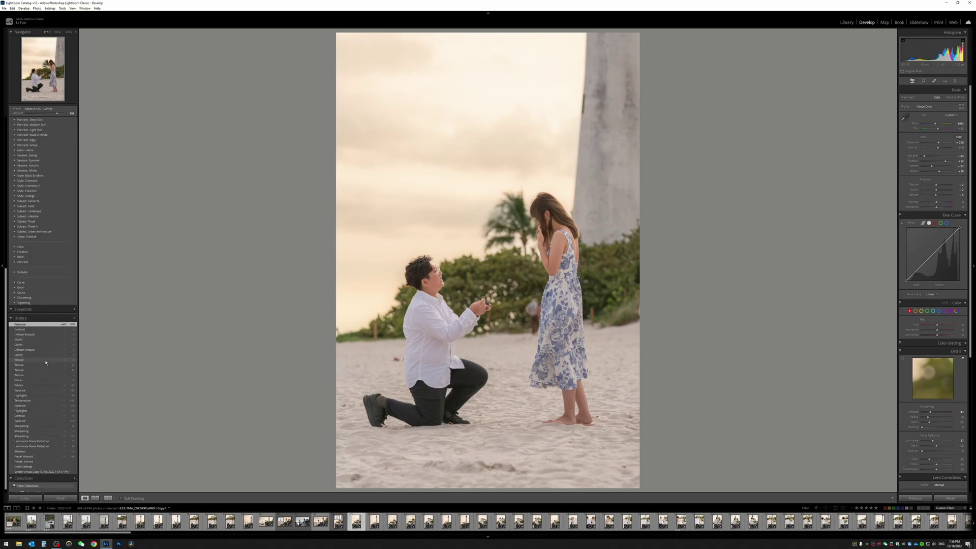
left_click(14, 300)
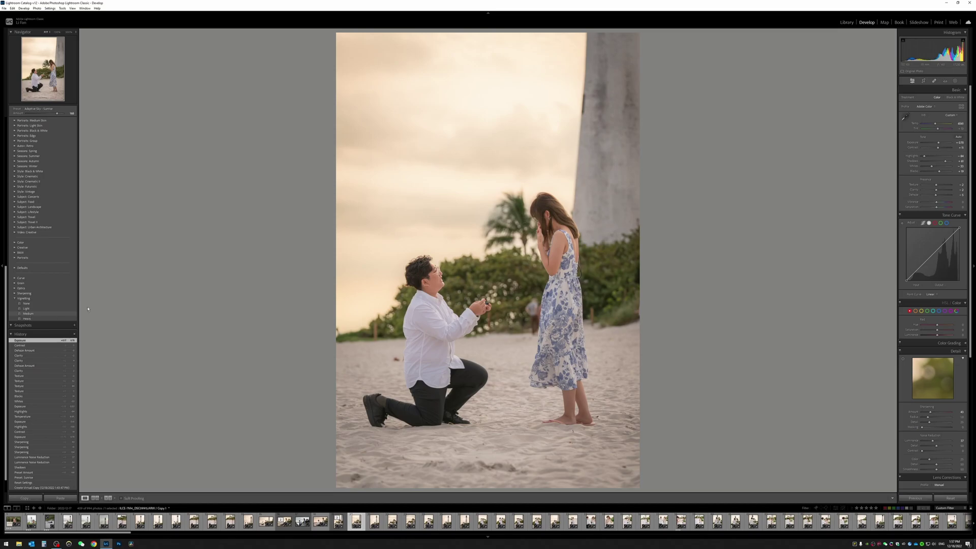
scroll(71, 312, "up", 10)
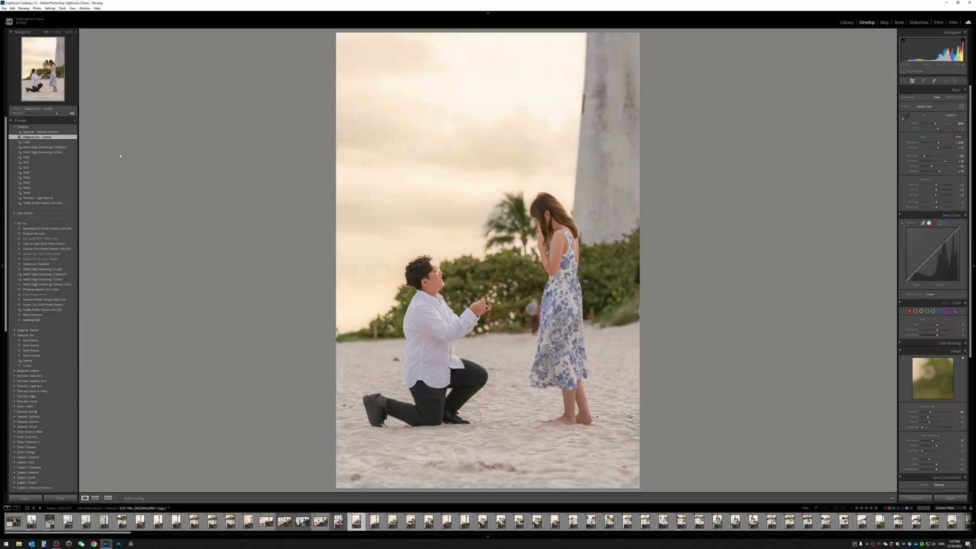
Apply the favorite Edge Darkening 2 (Medium) preset, raise the exposure slightly, and inspect the couple in close-up.
left_click(51, 147)
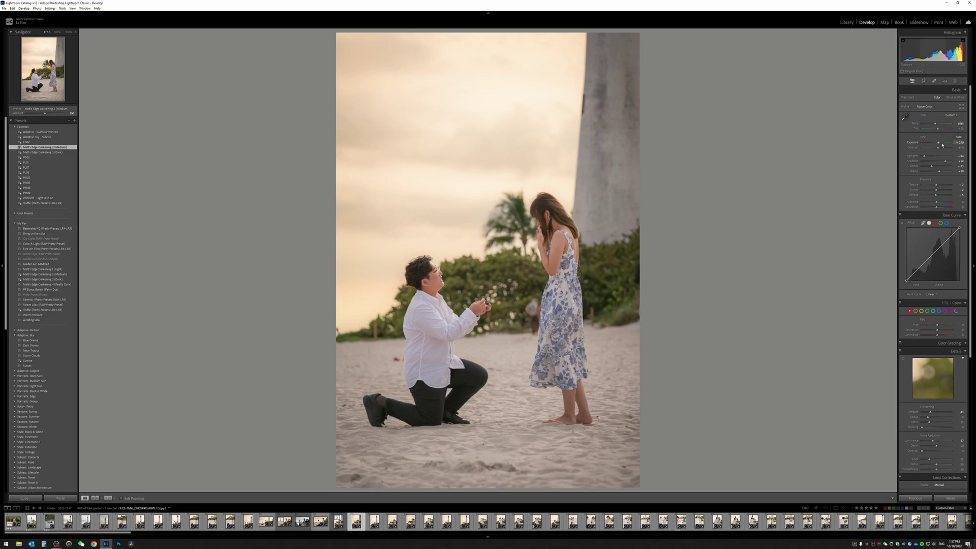
left_click_drag(939, 144, 940, 144)
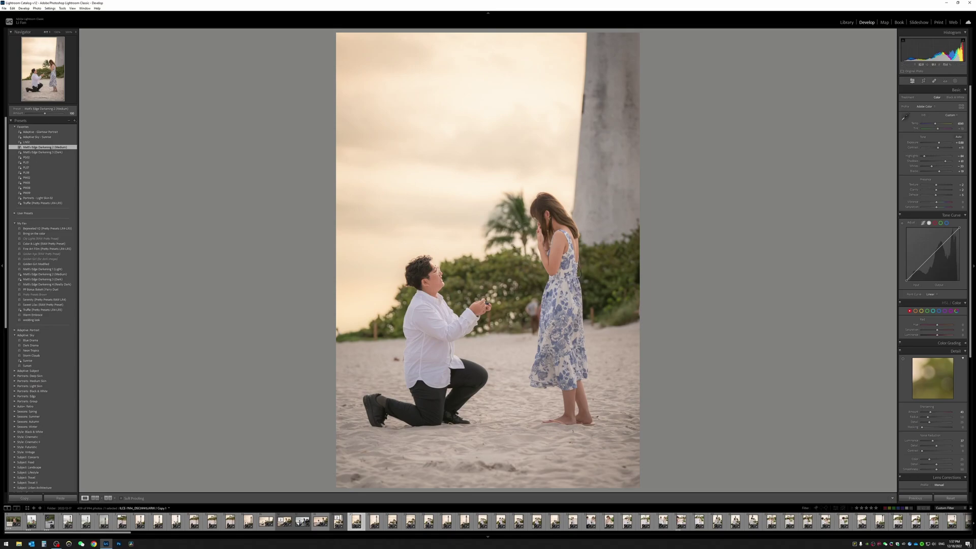
left_click(525, 301)
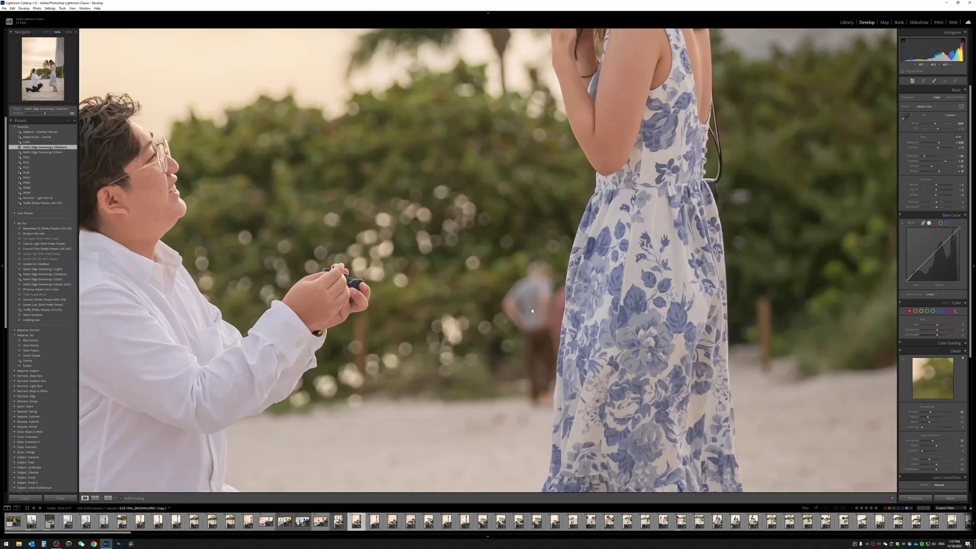
left_click(493, 306)
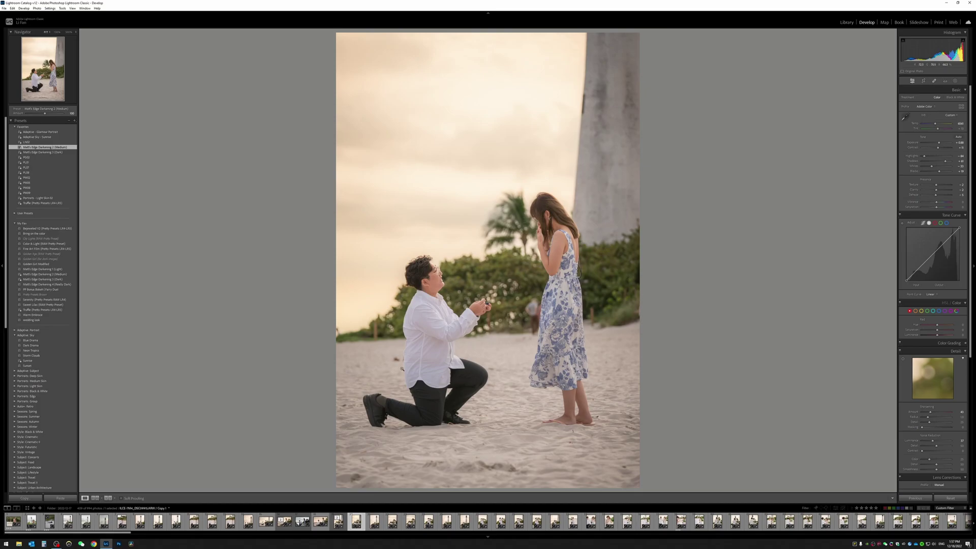
Compare the sunset edit with the unedited photo by resetting and restoring it, and with the earlier edited version beside it.
key("ctrl+shift+r")
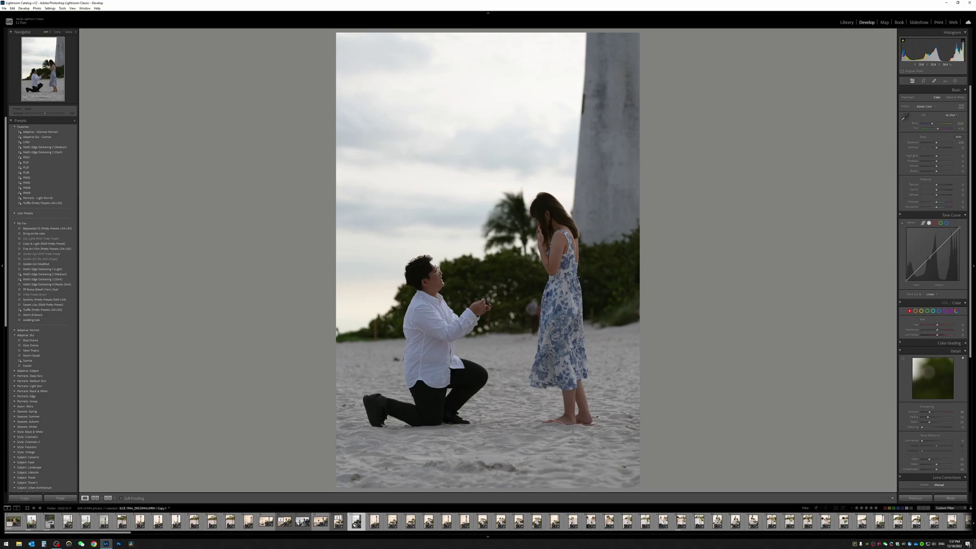
key("ctrl+z")
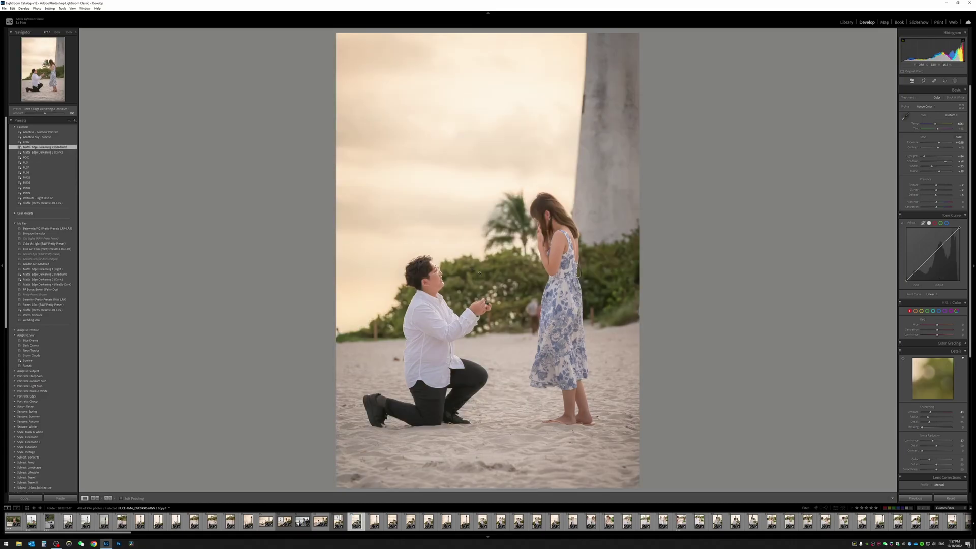
key("Left")
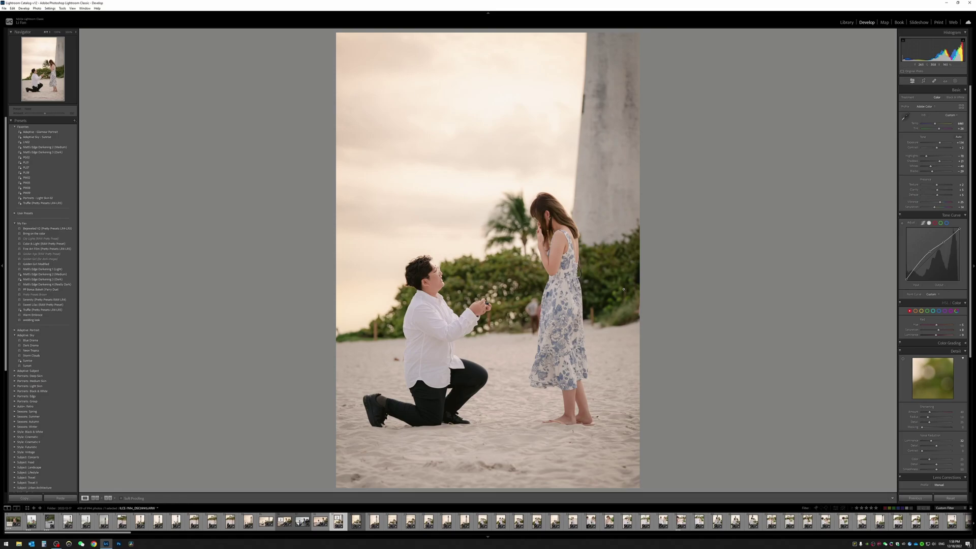
key("ctrl+apostrophe")
left_click(45, 147)
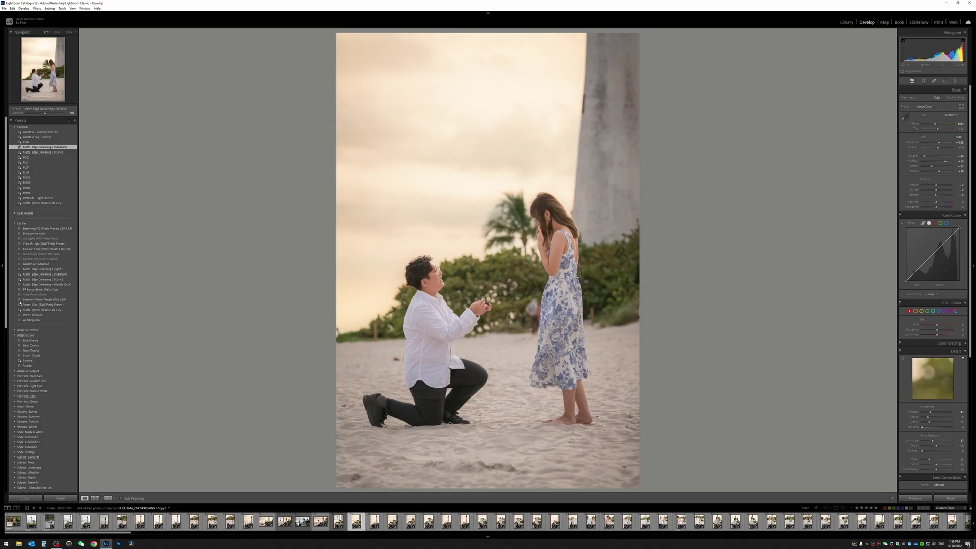
Collapse the Vignetting group in the preset list.
left_click_drag(5, 163, 5, 319)
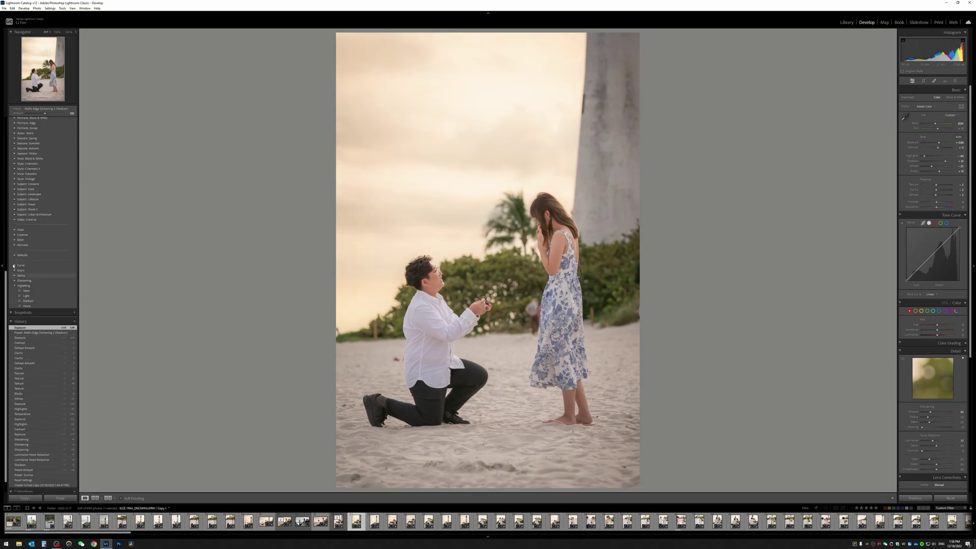
left_click(60, 286)
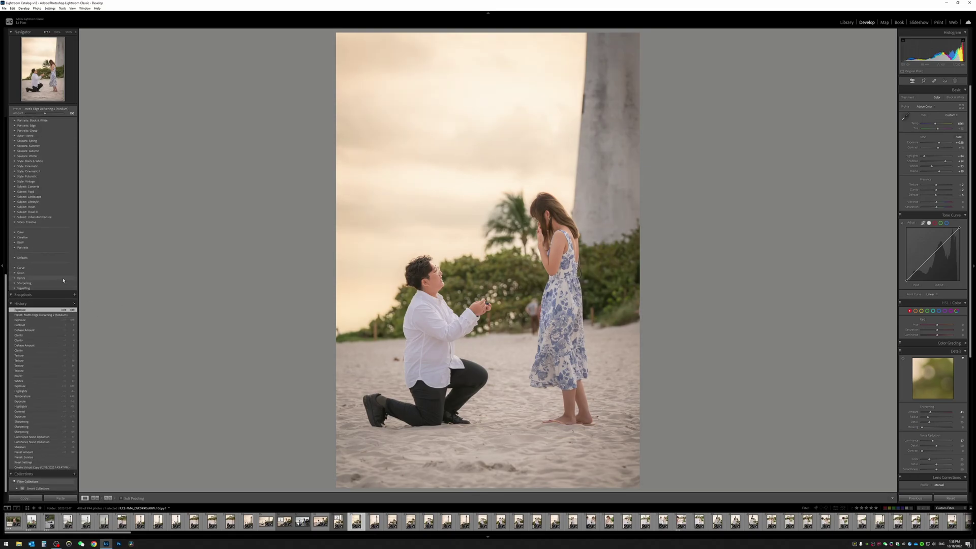
scroll(64, 279, "up", 3)
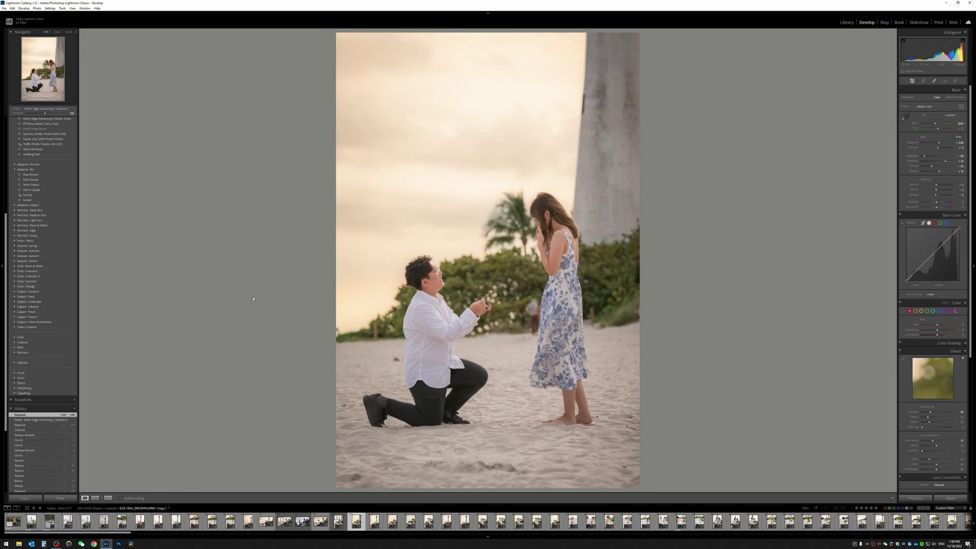